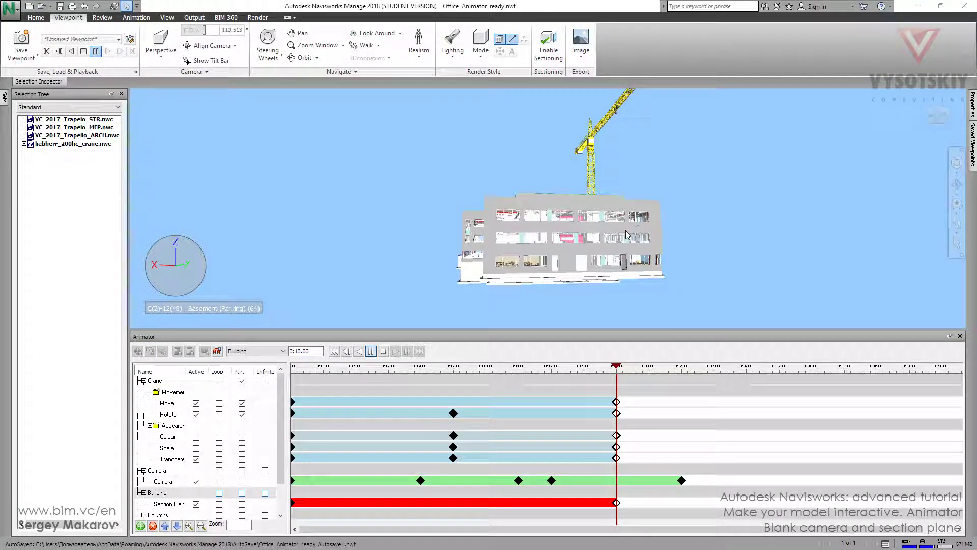
Add a new scene to the Animator and rename it 'Two in one'
click(141, 531)
click(169, 486)
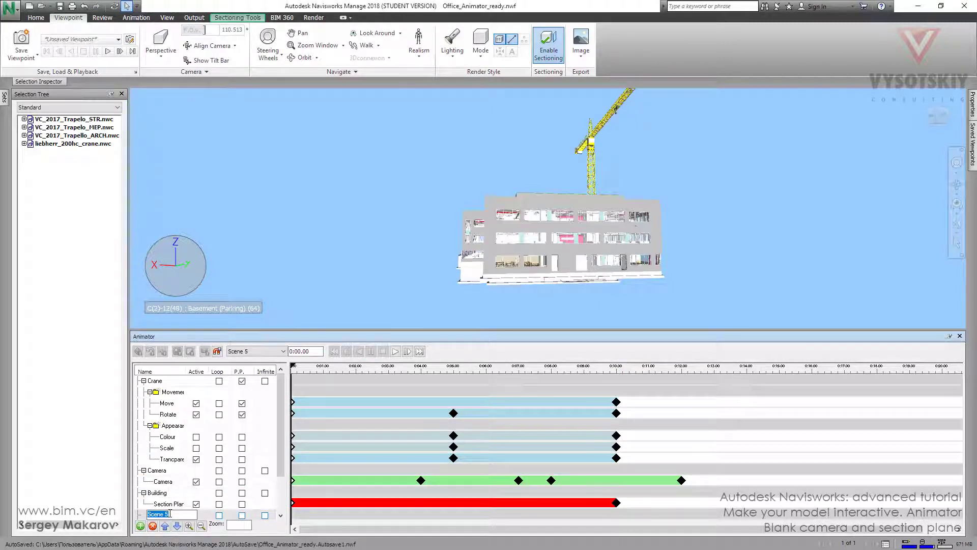
text(Two in one)
key(Return)
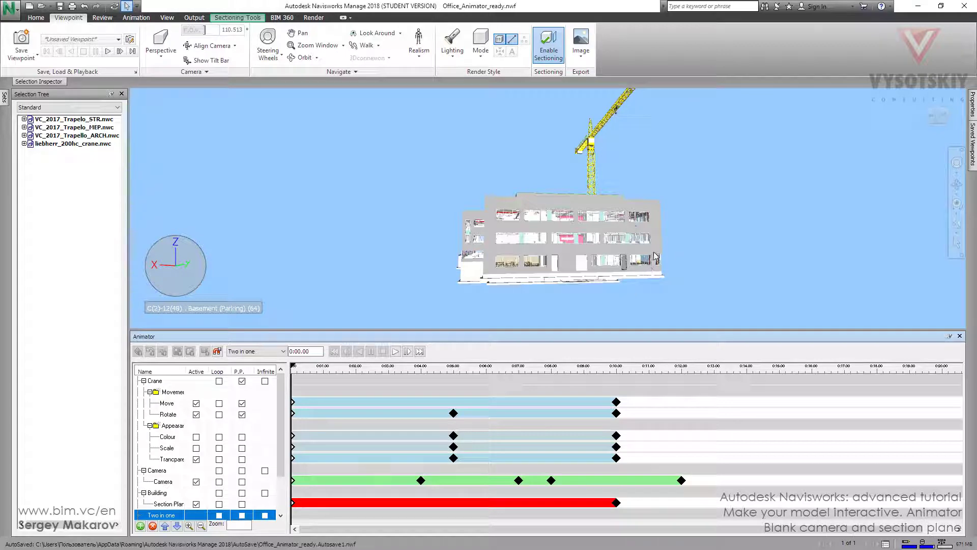
Save the building's front view as viewpoint '1', then select the Two in one scene
shift+middle_drag(675, 232, 648, 235)
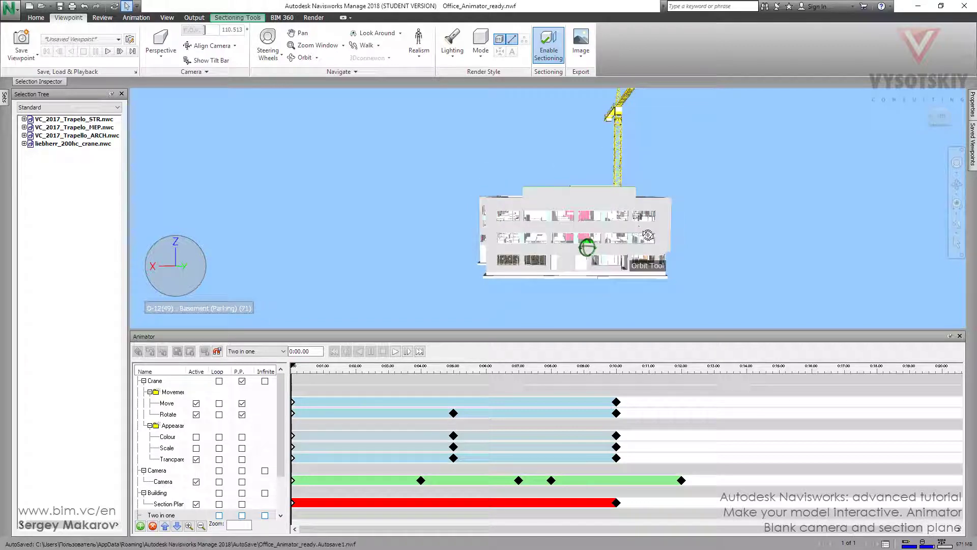
scroll(617, 236, up, 4)
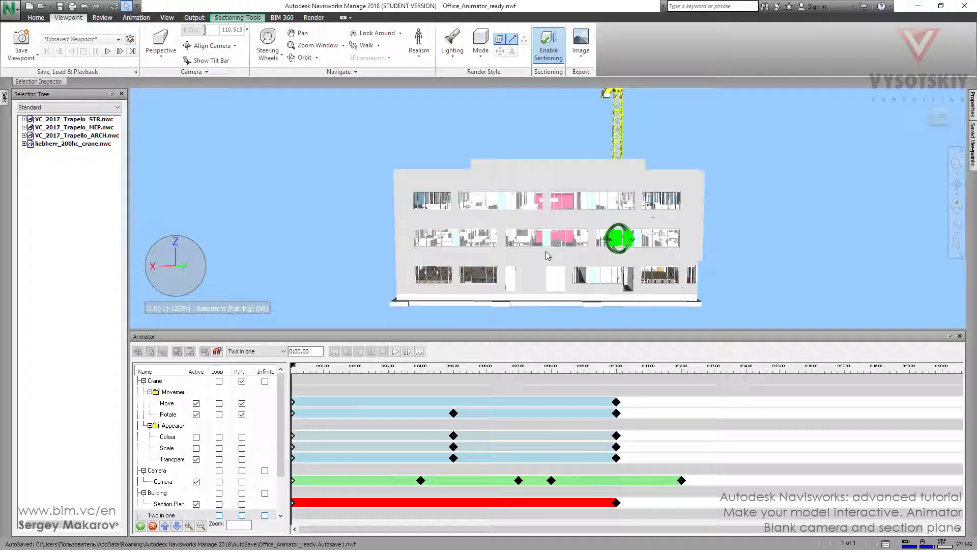
shift+middle_drag(548, 255, 545, 249)
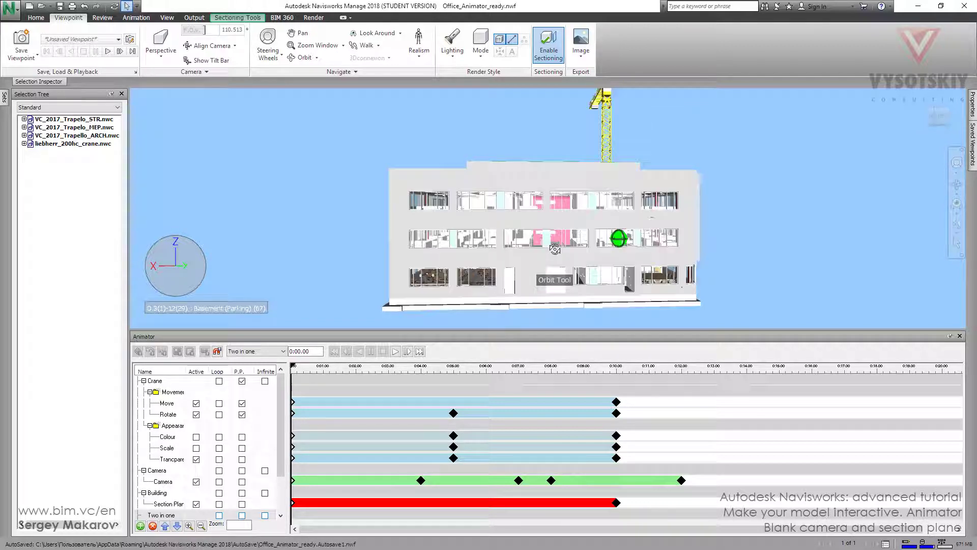
click(21, 57)
click(29, 75)
text(1)
key(Return)
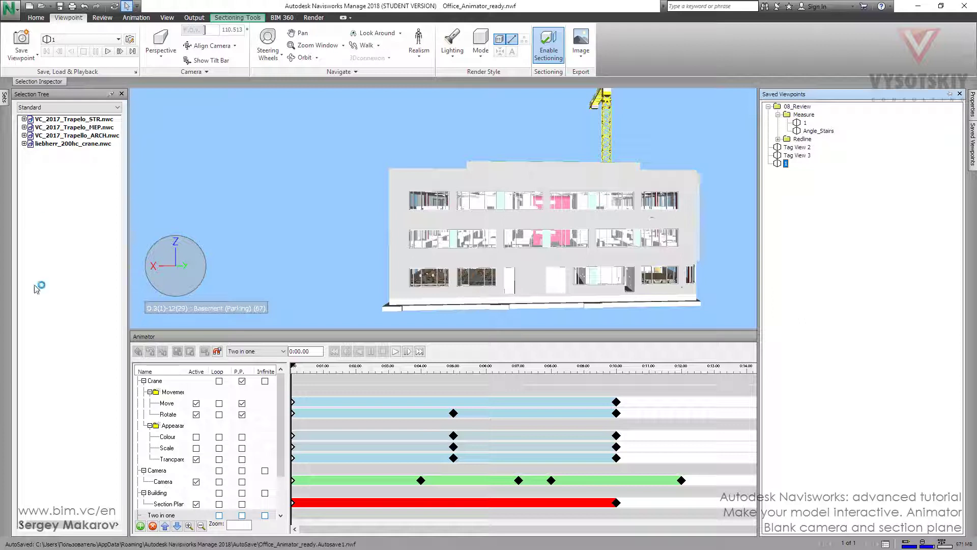
click(161, 515)
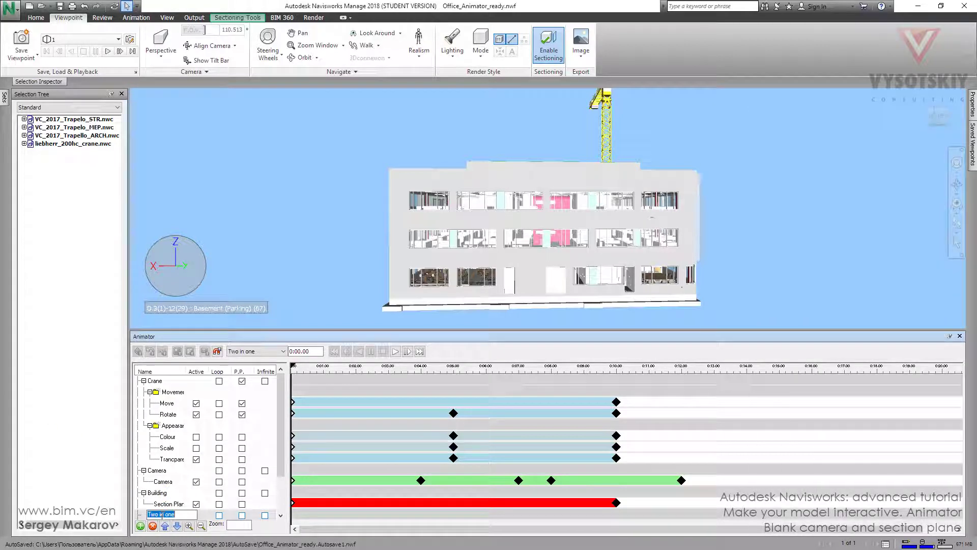
click(147, 518)
Set the section plane alignment to Right
right_click(149, 517)
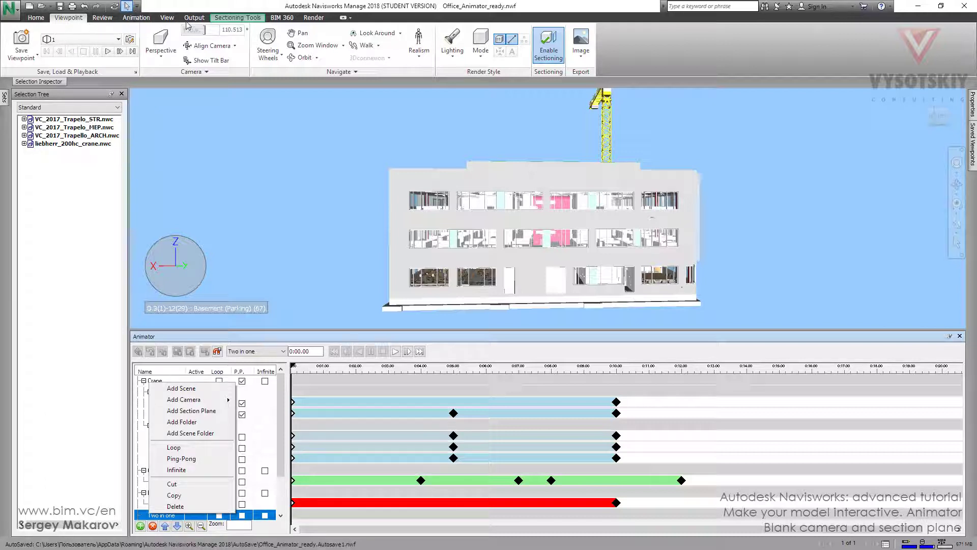
click(240, 18)
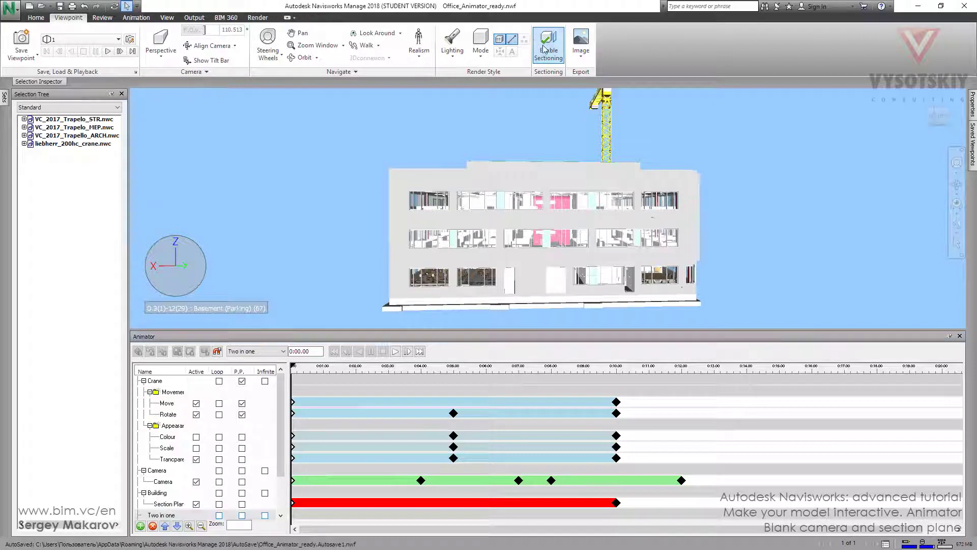
click(240, 18)
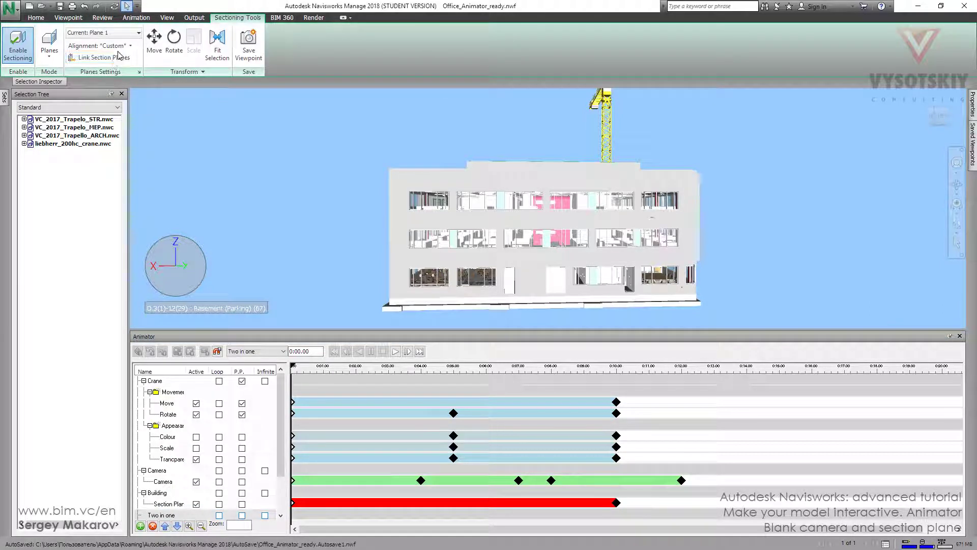
click(99, 46)
click(96, 122)
Move the section plane to the building's front face
click(154, 41)
drag(521, 272, 514, 293)
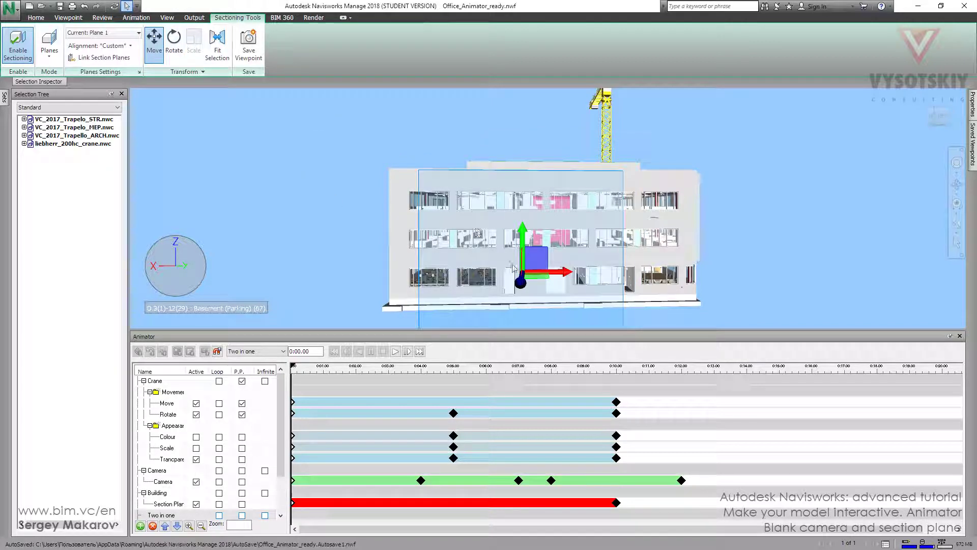
click(154, 43)
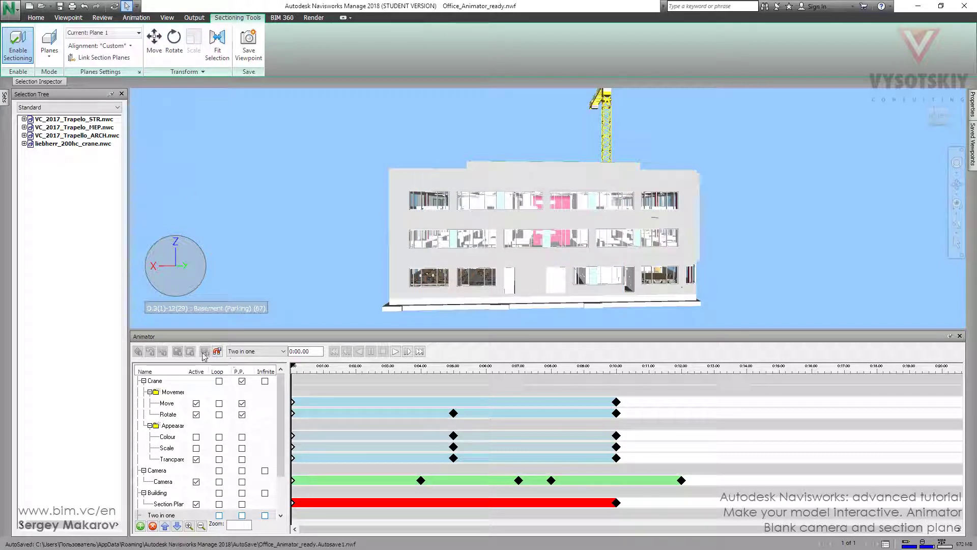
Add a Section Plane track to the Two in one scene
right_click(170, 518)
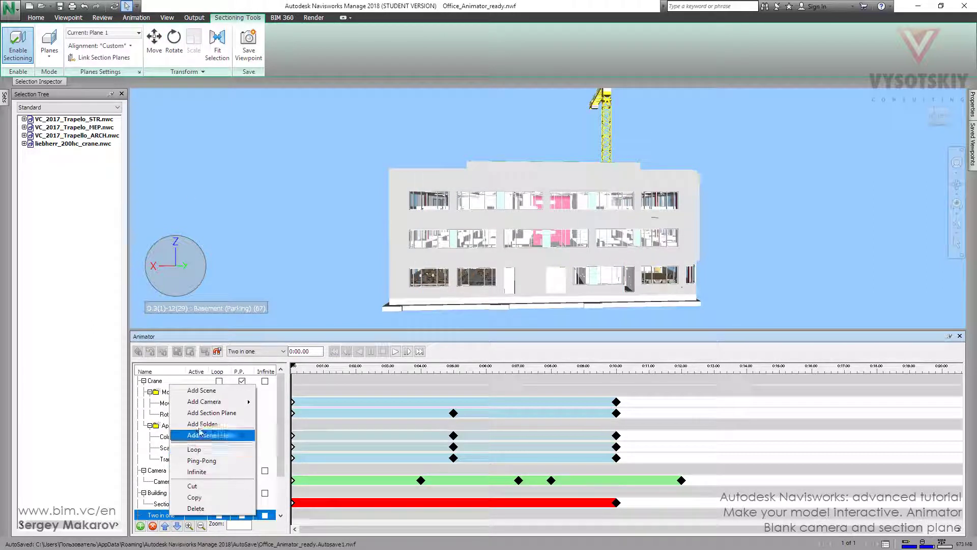
click(205, 413)
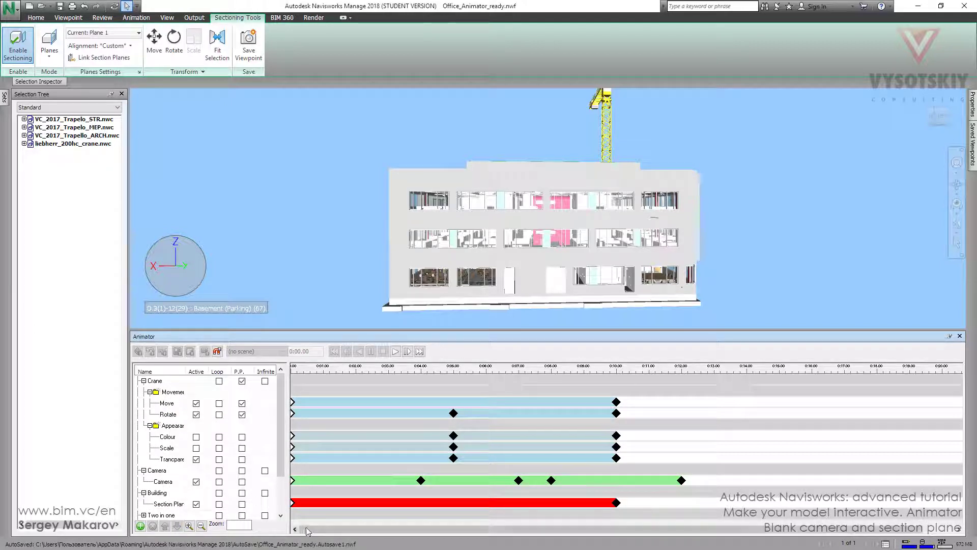
drag(279, 403, 280, 423)
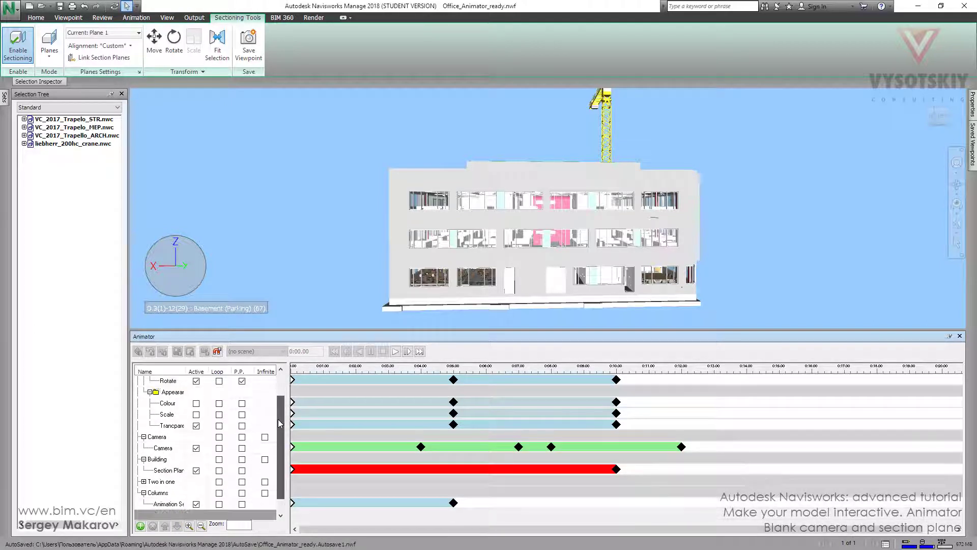
Capture the section plane's starting keyframe at 0:00
click(143, 481)
click(164, 493)
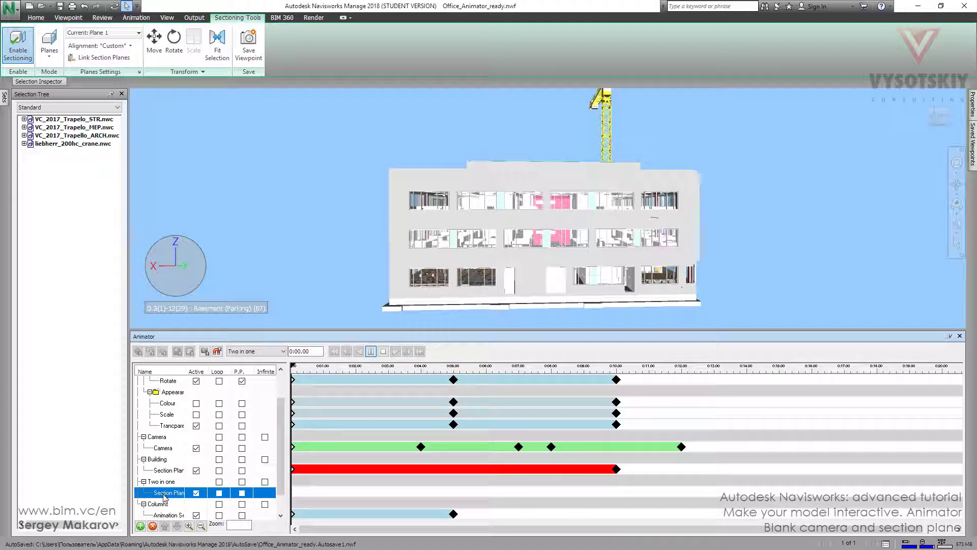
click(204, 351)
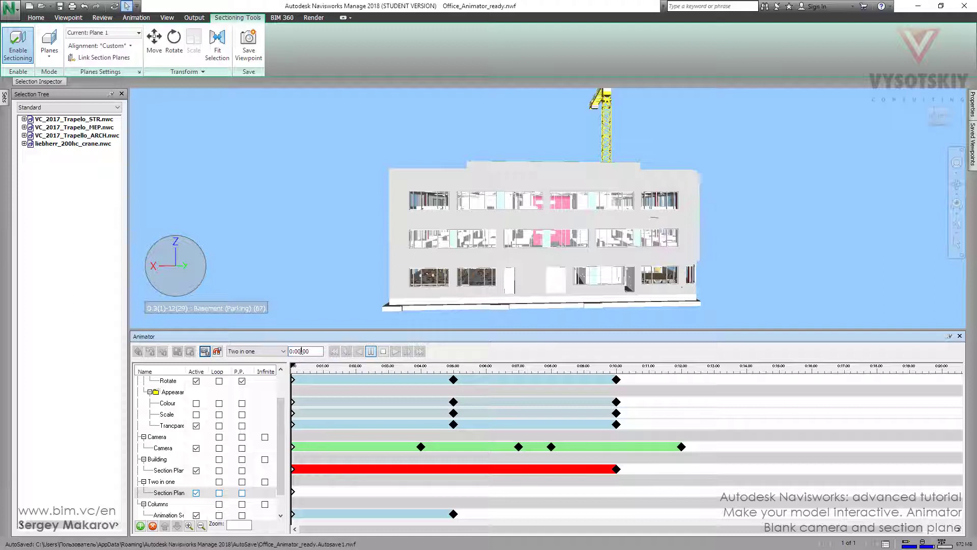
At 0:05, push the section plane into the building and capture a keyframe
click(301, 351)
key(Return)
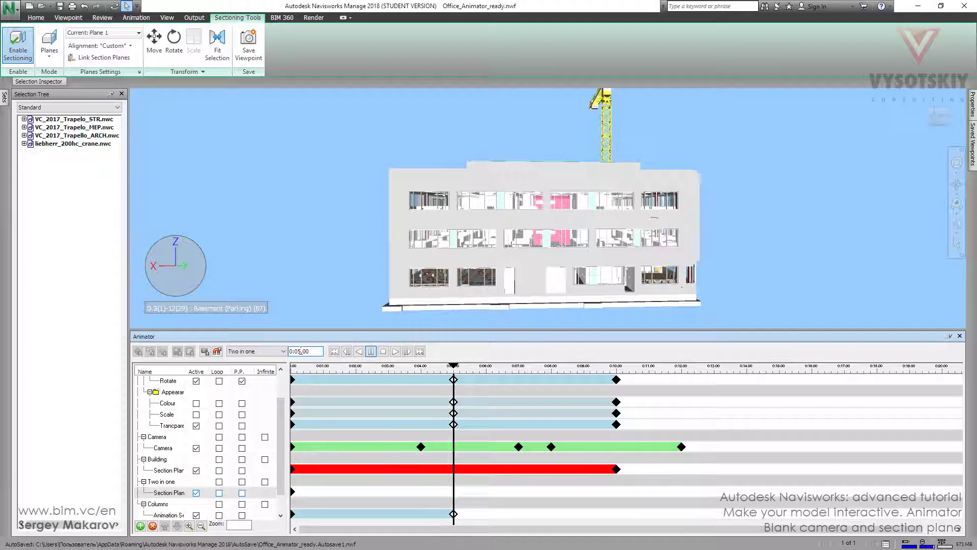
click(154, 41)
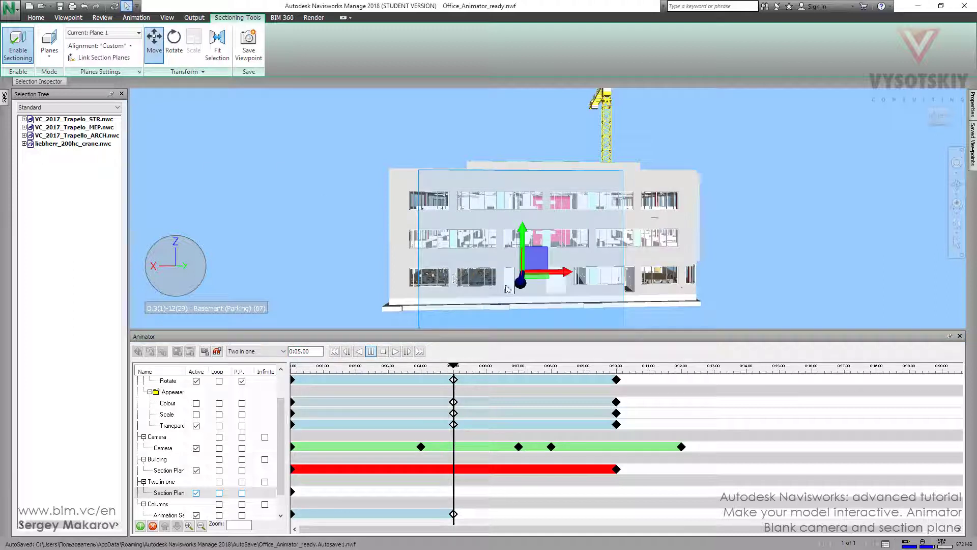
drag(520, 283, 546, 275)
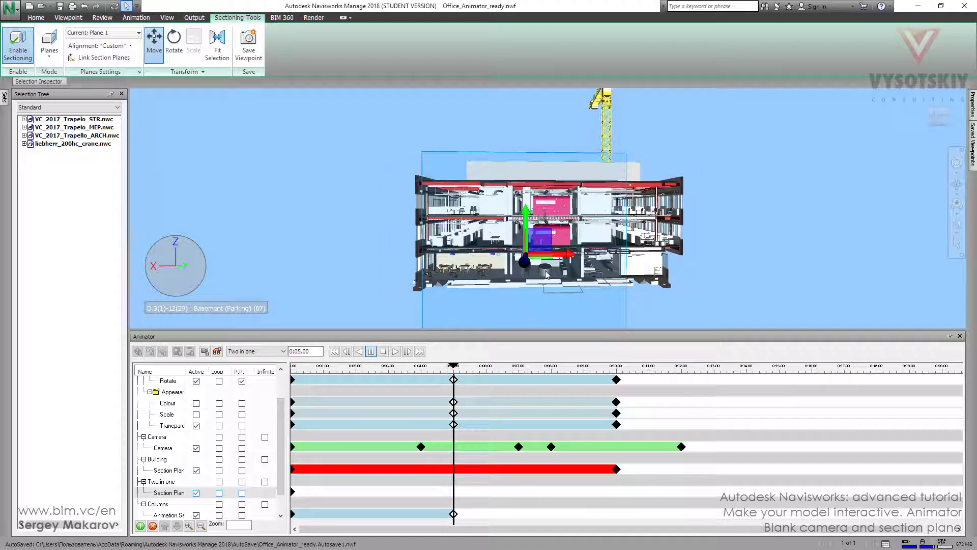
click(154, 52)
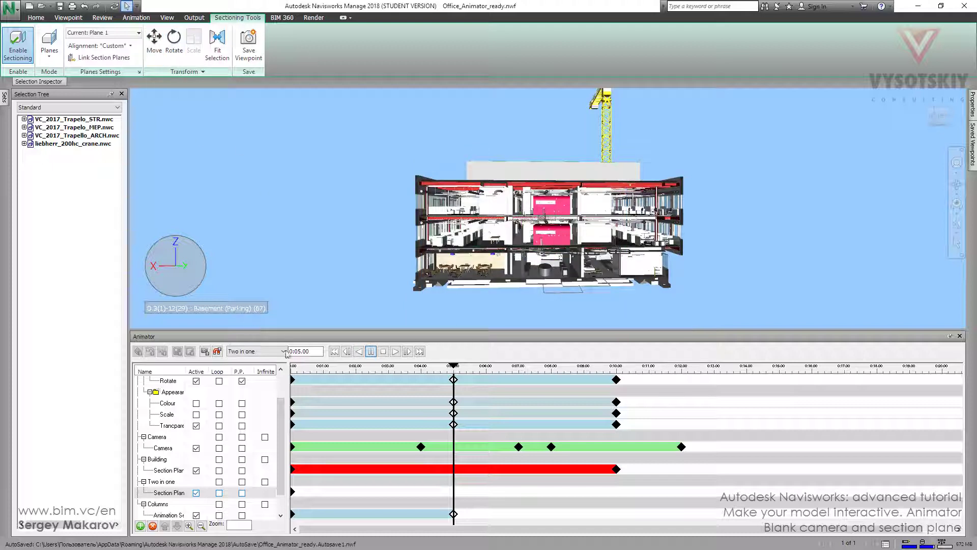
click(205, 352)
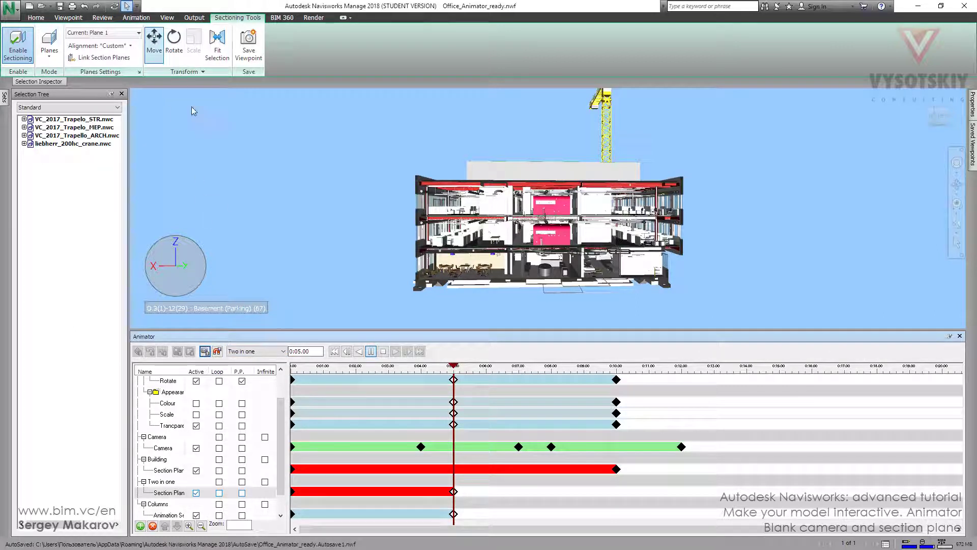
click(302, 350)
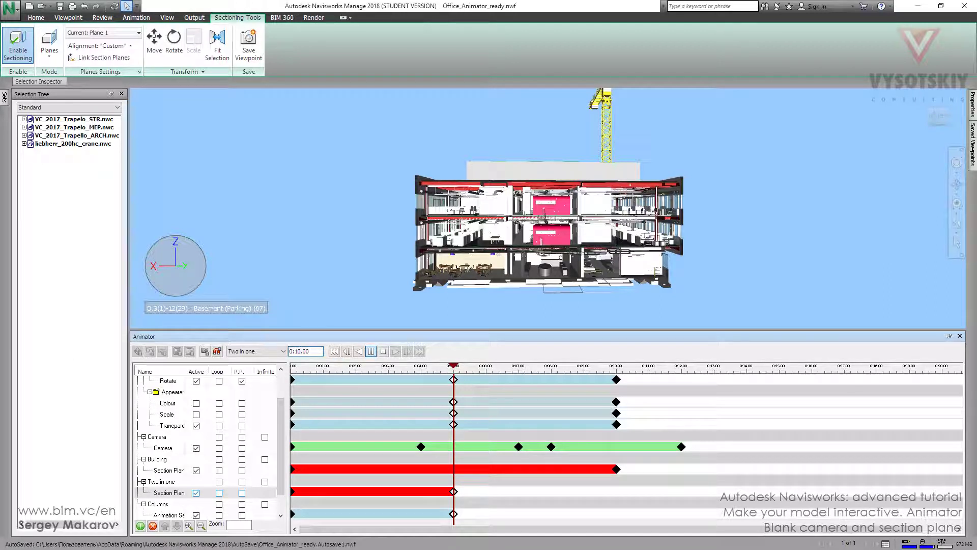
At 0:10, slide the section plane to another slice and capture a keyframe
text(10)
key(Return)
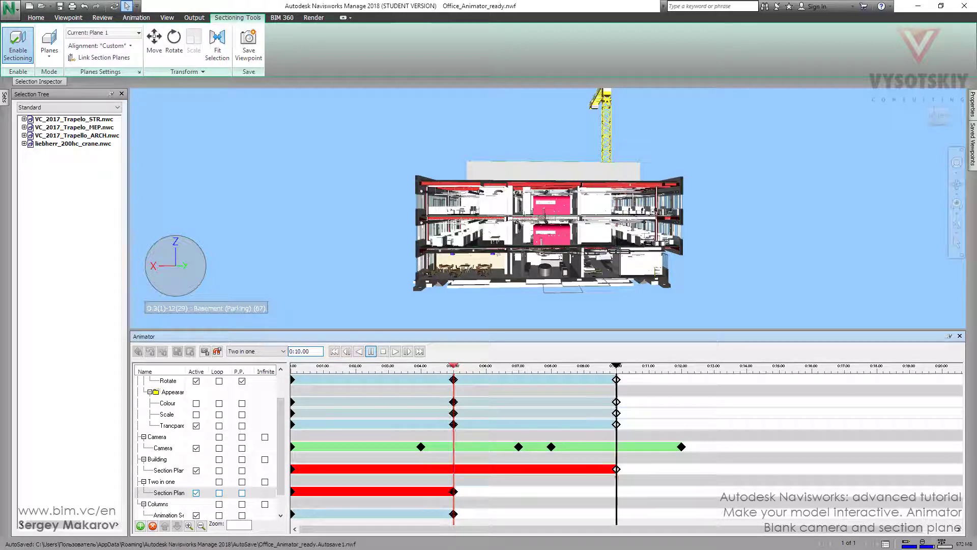
click(155, 43)
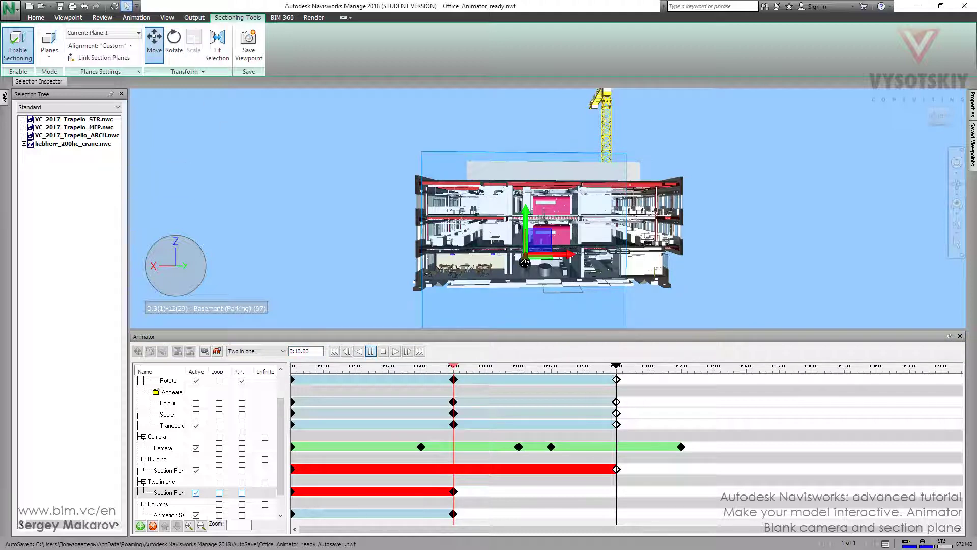
drag(524, 262, 527, 248)
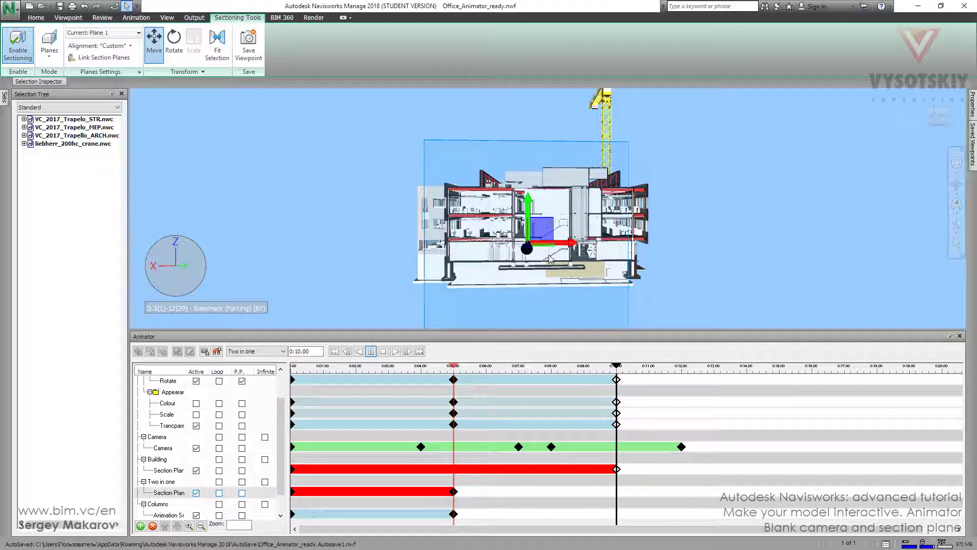
click(158, 49)
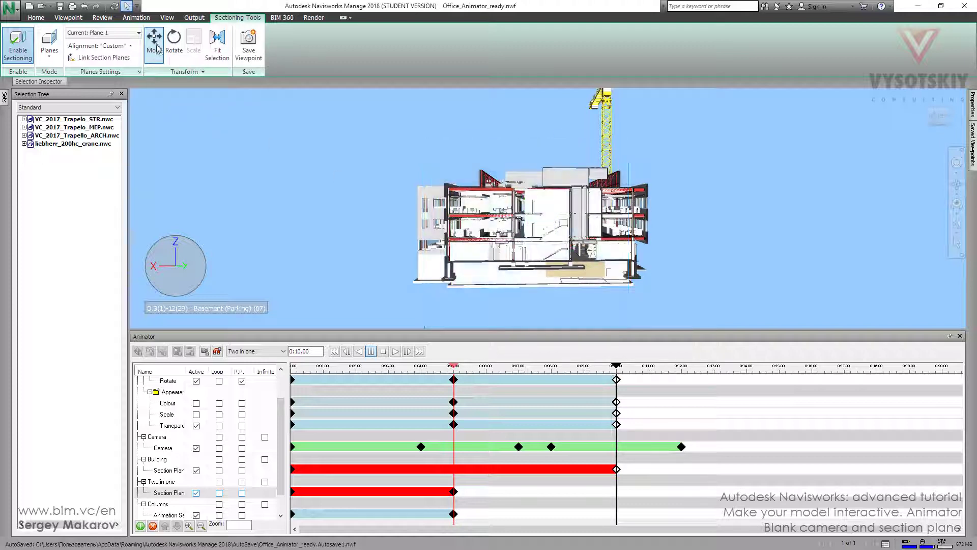
click(205, 351)
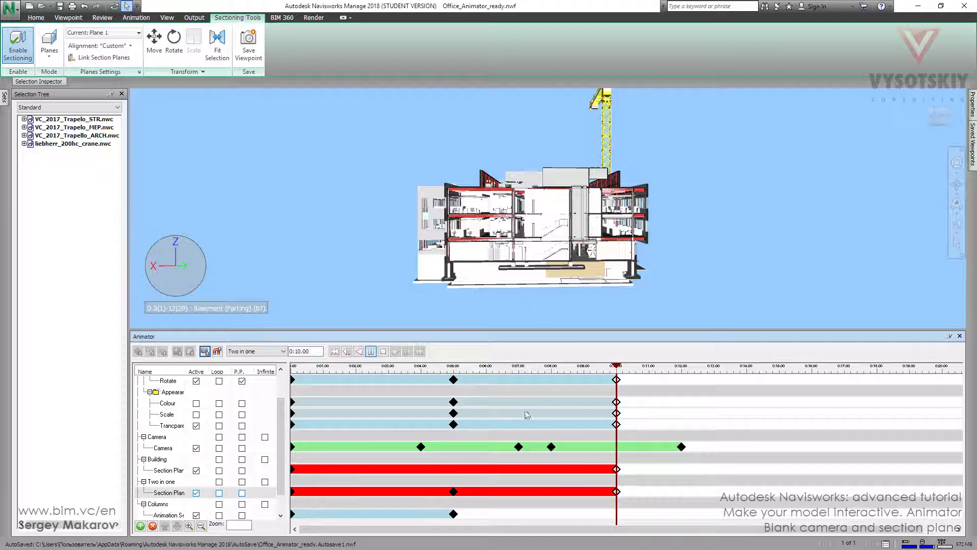
Add a blank Camera track named Camera to Two in one and reset time to 0:00
right_click(156, 482)
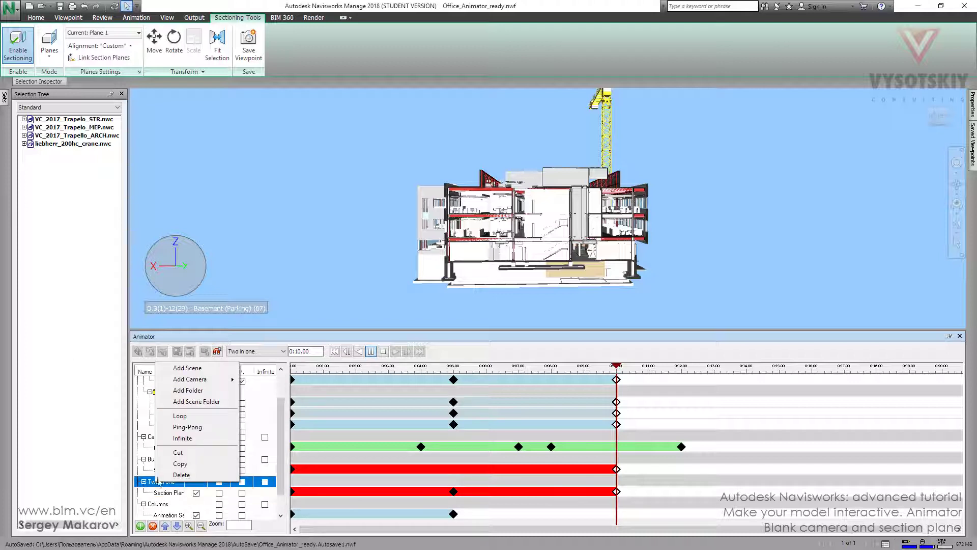
mouse_move(196, 382)
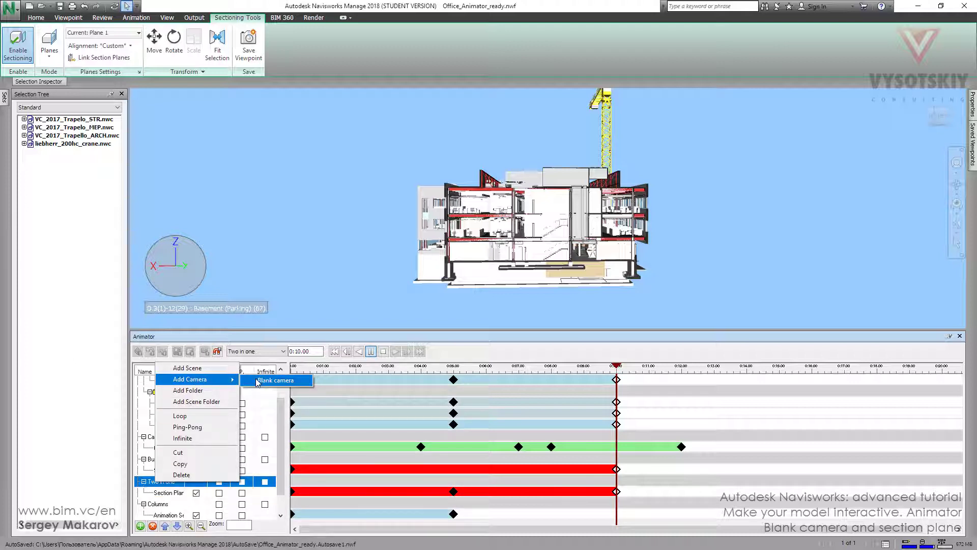
click(275, 380)
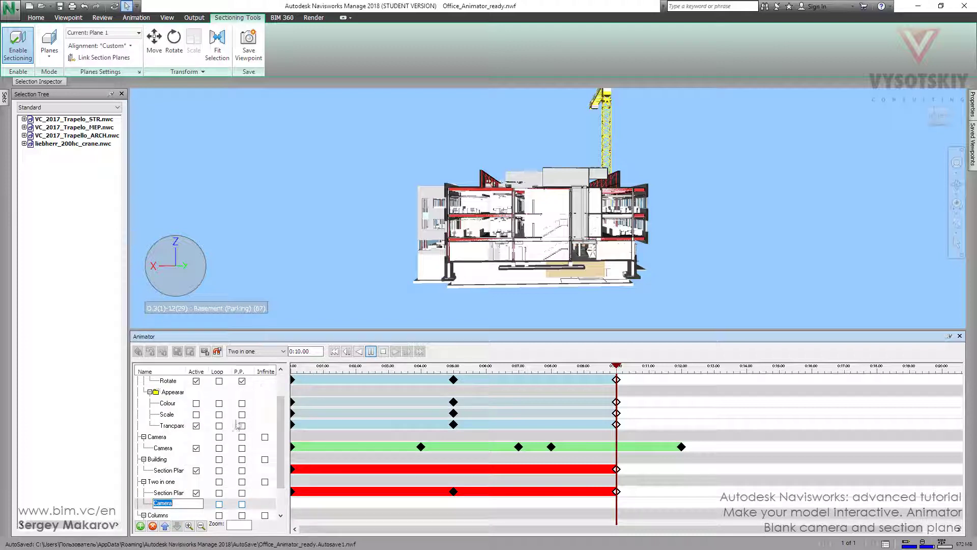
click(173, 495)
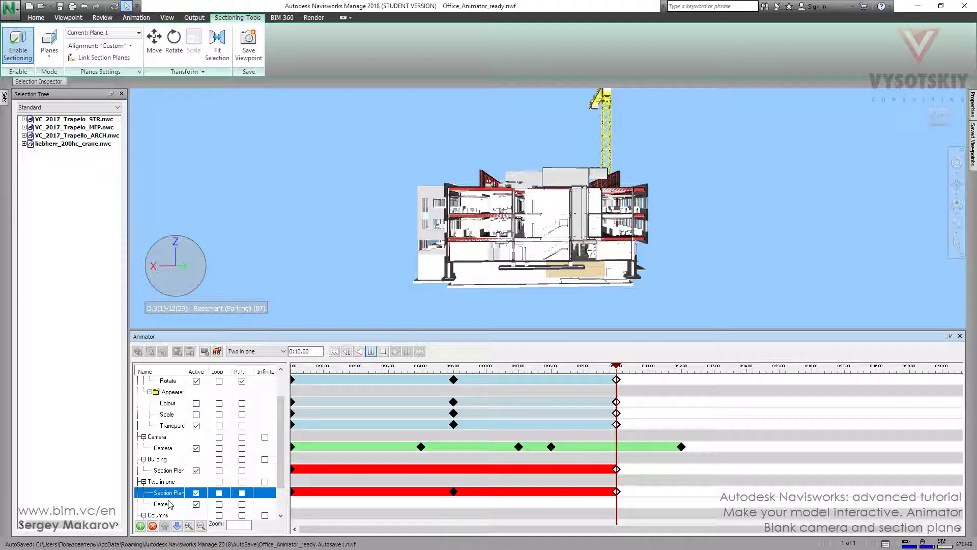
click(170, 503)
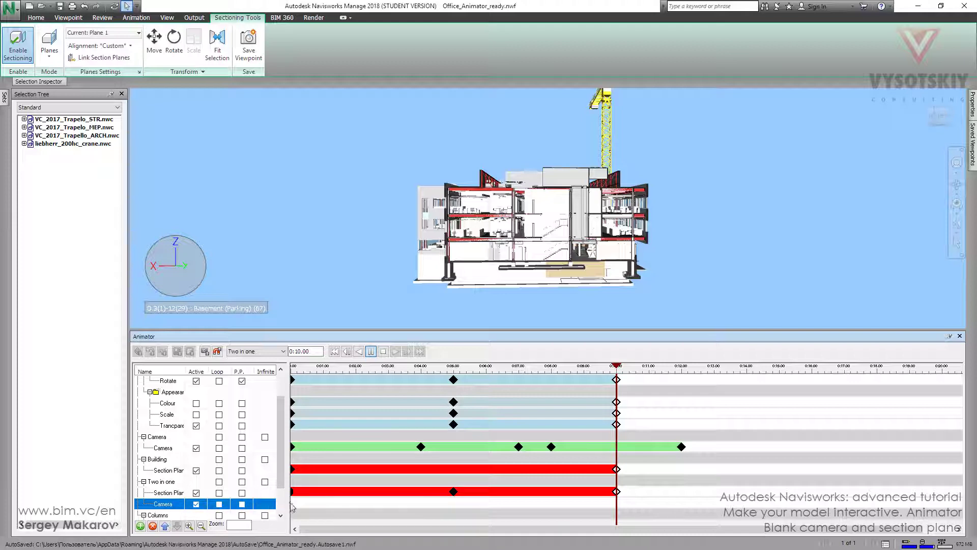
click(299, 351)
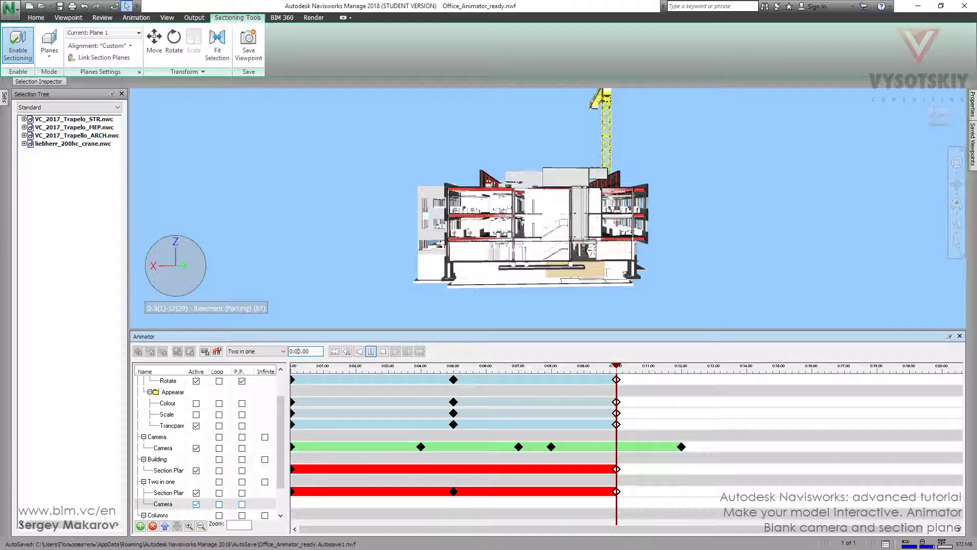
key(Return)
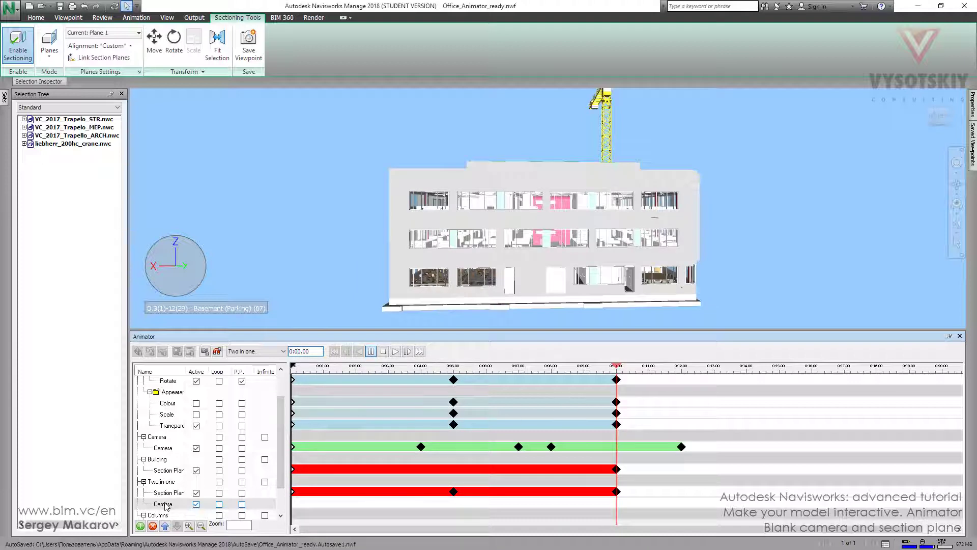
Capture camera keyframes at 0:00 and, zoomed into the basement, at 0:05
click(206, 351)
key(Return)
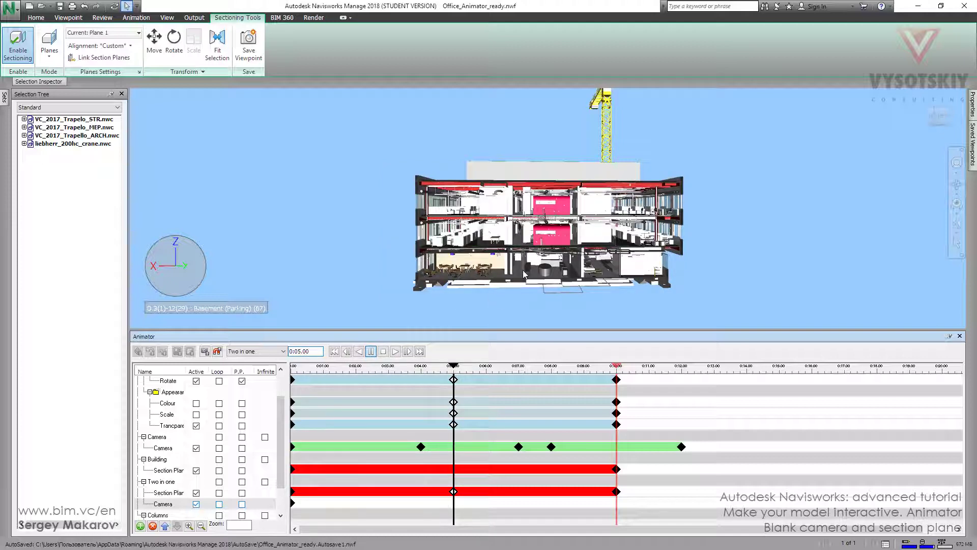
scroll(557, 262, up, 4)
scroll(557, 262, up, 4)
scroll(586, 259, up, 2)
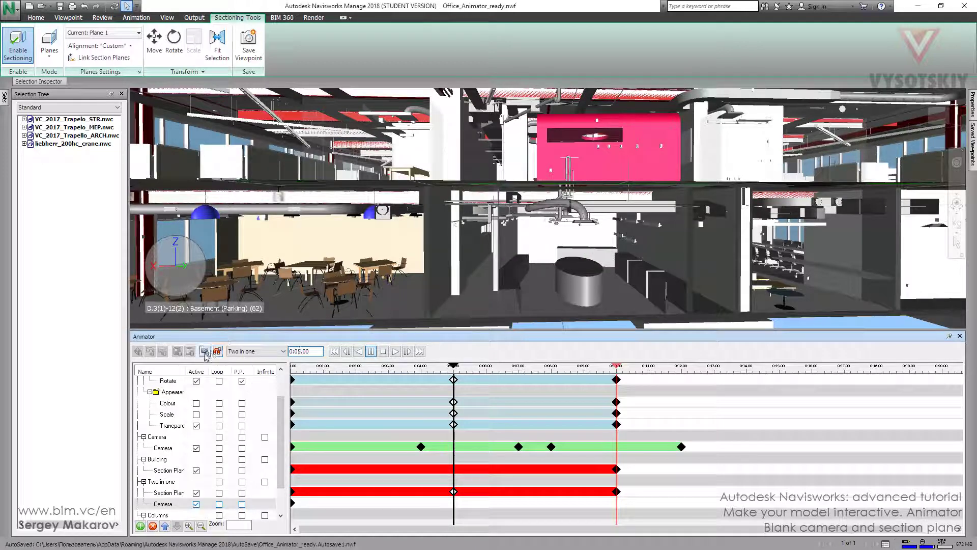
click(204, 351)
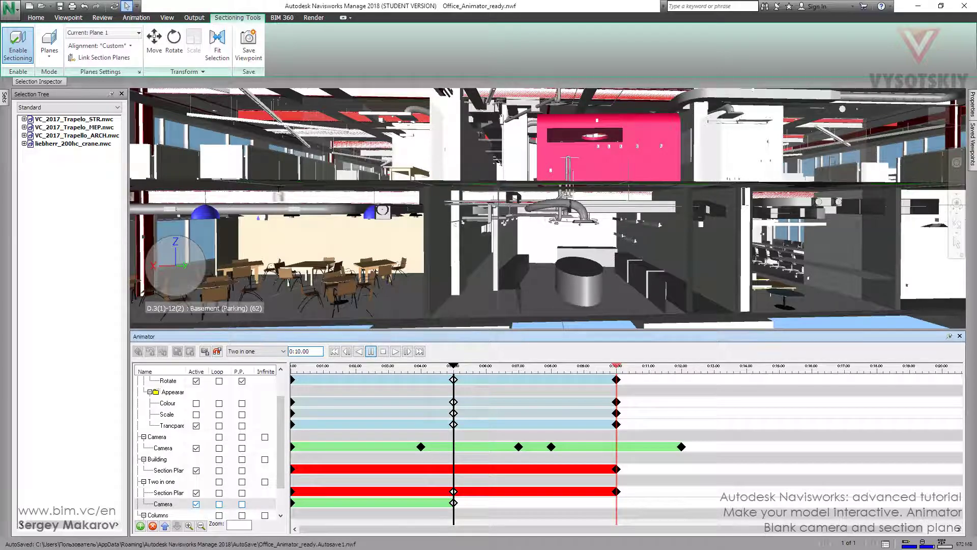
At 0:10, zoom closer into the basement and capture a camera keyframe
key(Return)
scroll(547, 225, up, 5)
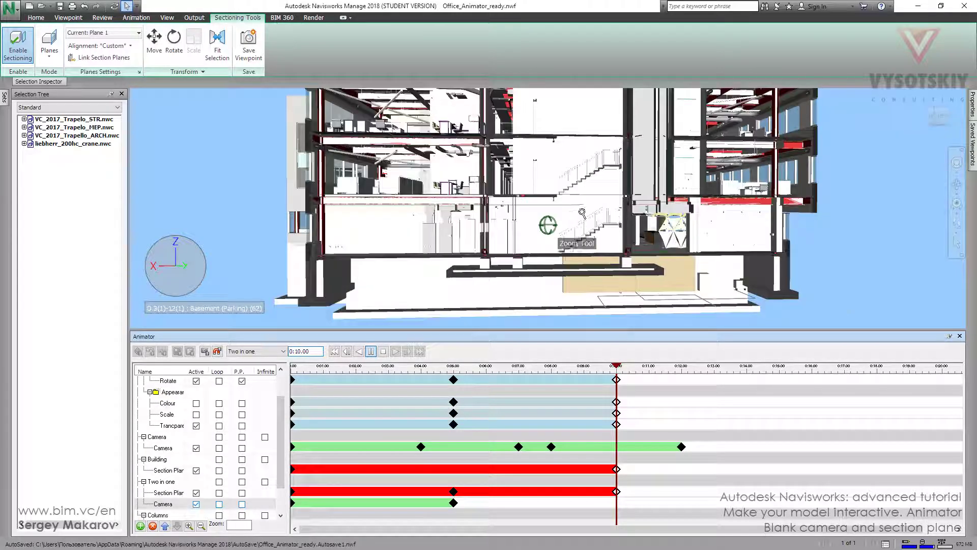
scroll(586, 217, up, 3)
scroll(584, 224, up, 2)
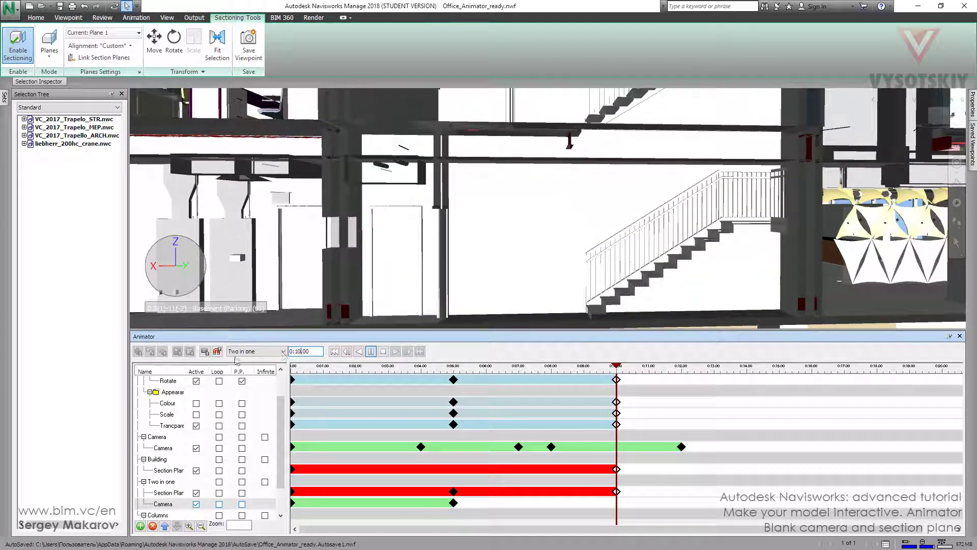
click(205, 351)
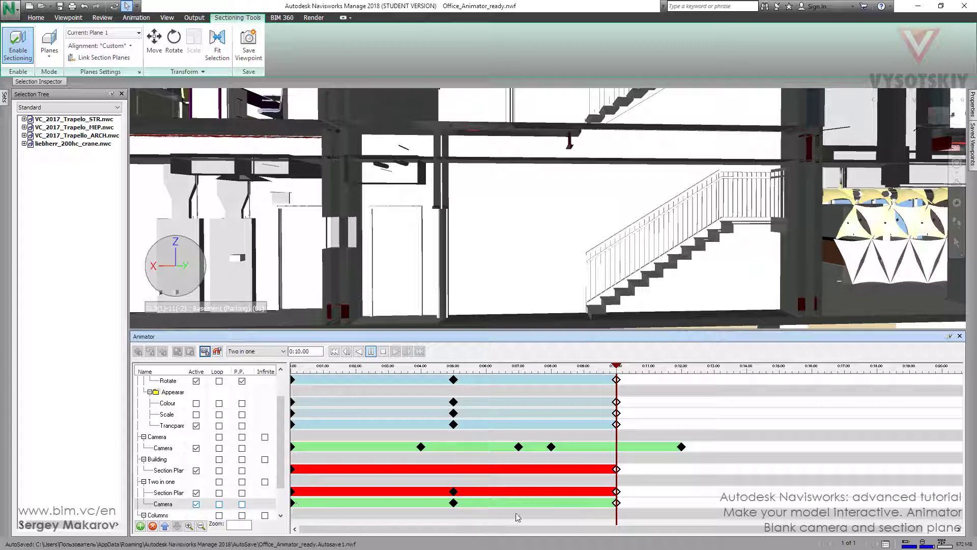
Select Two in one, rewind it to 0:00 and play the animation
click(182, 482)
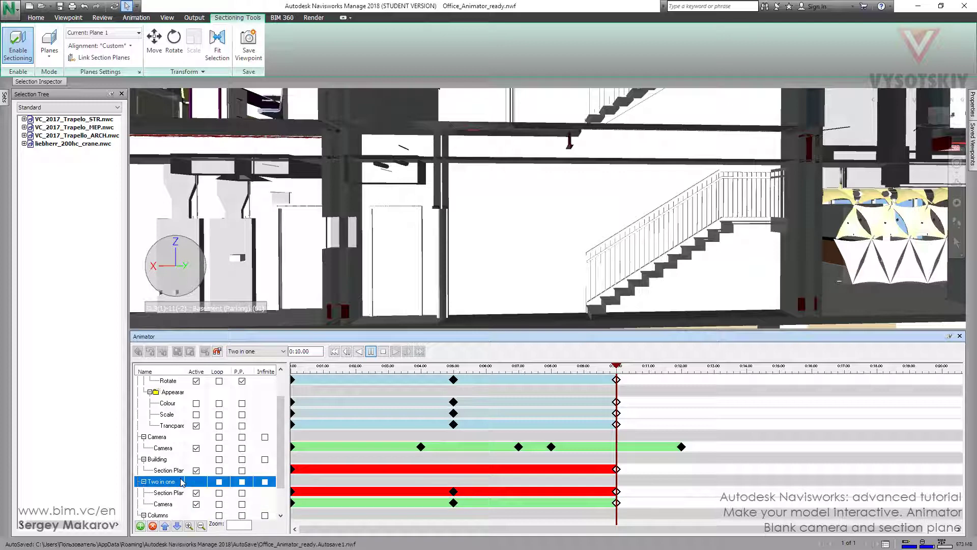
click(383, 351)
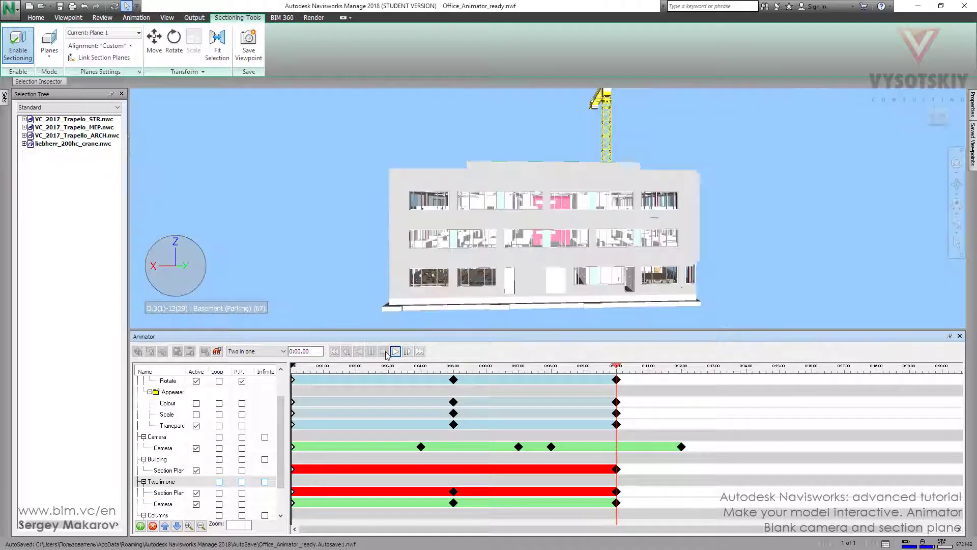
click(395, 351)
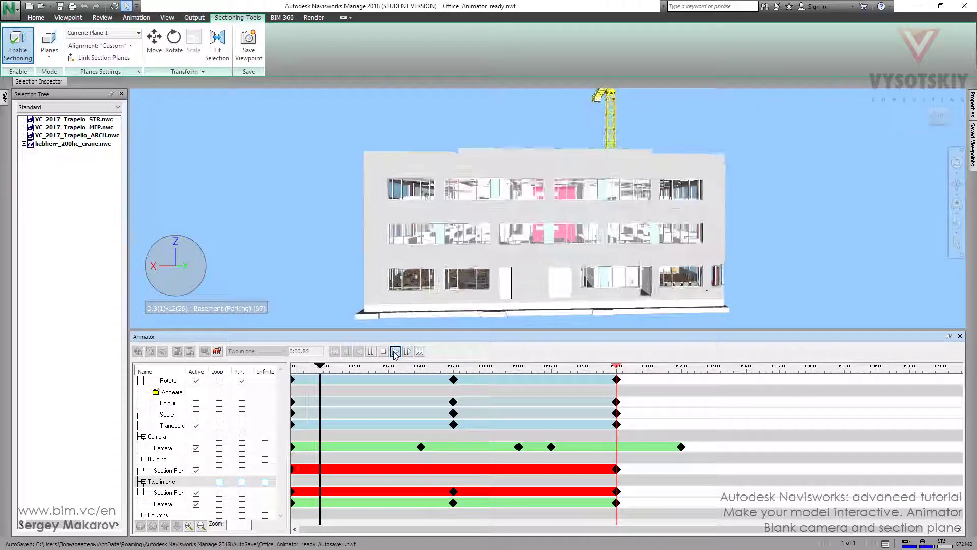